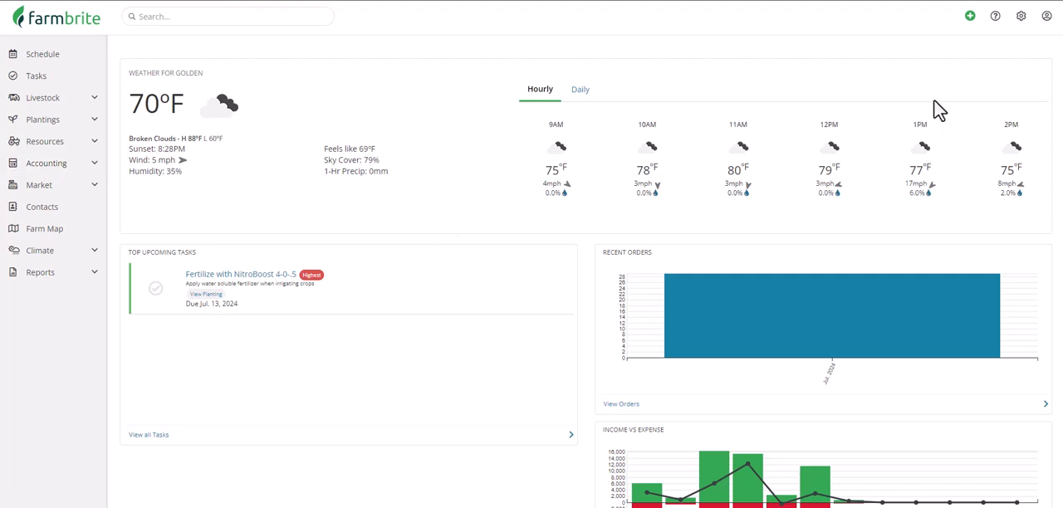
Step: Open the Chart of Accounts and review its income categories, including the subcategories under sales of products you raised
left_click(1029, 24)
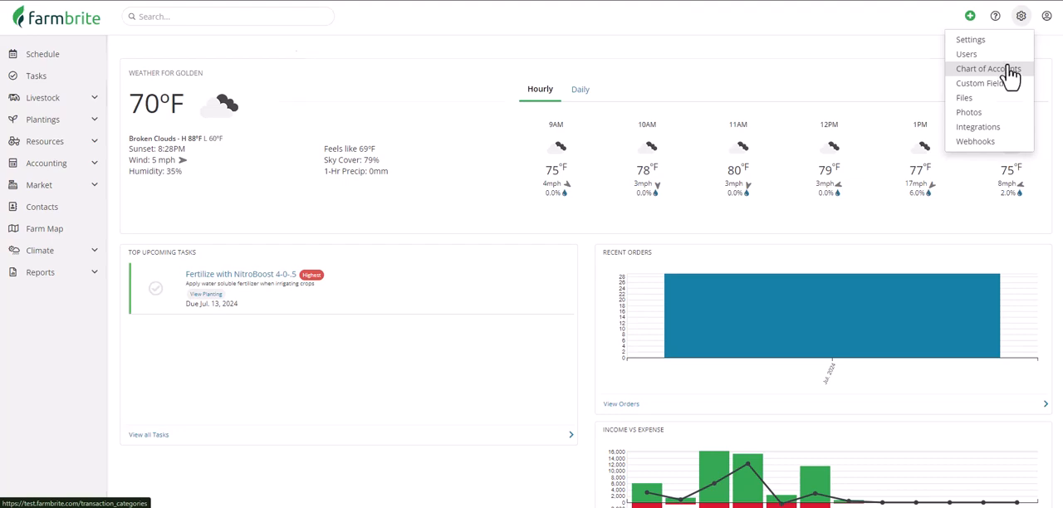
left_click(1009, 71)
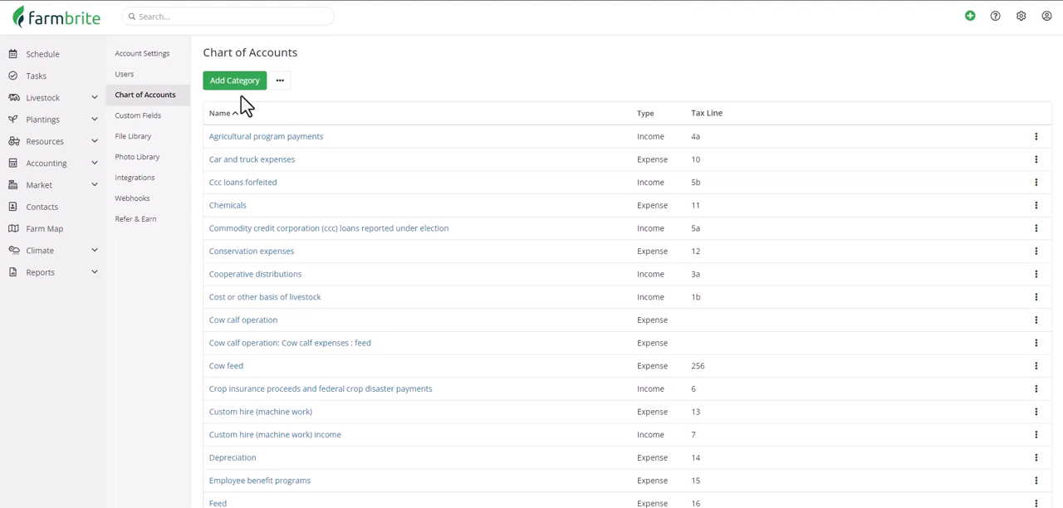
scroll(241, 95, "down", 8)
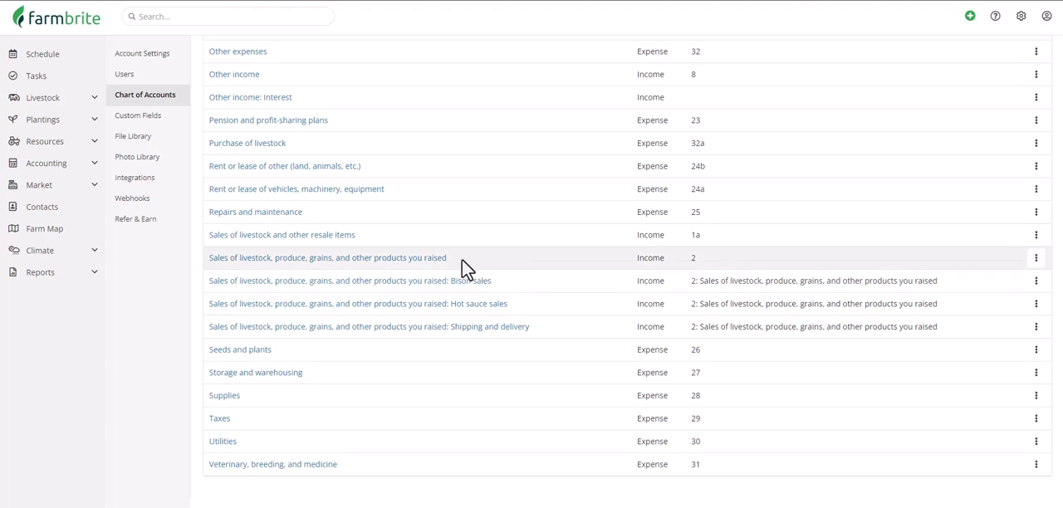
Step: Enable Split Order Transactions by Product in the online store settings and save
left_click(91, 187)
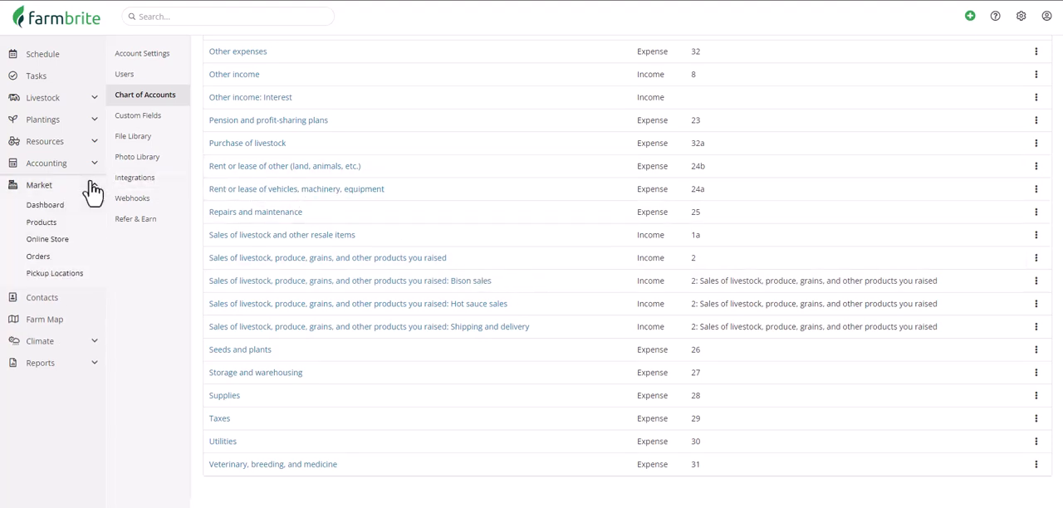
left_click(79, 253)
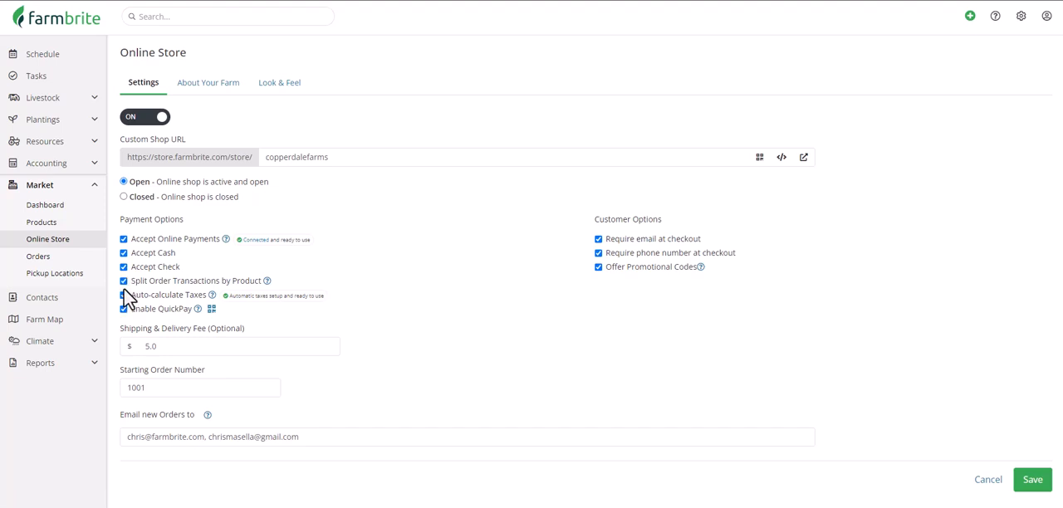
left_click(1026, 486)
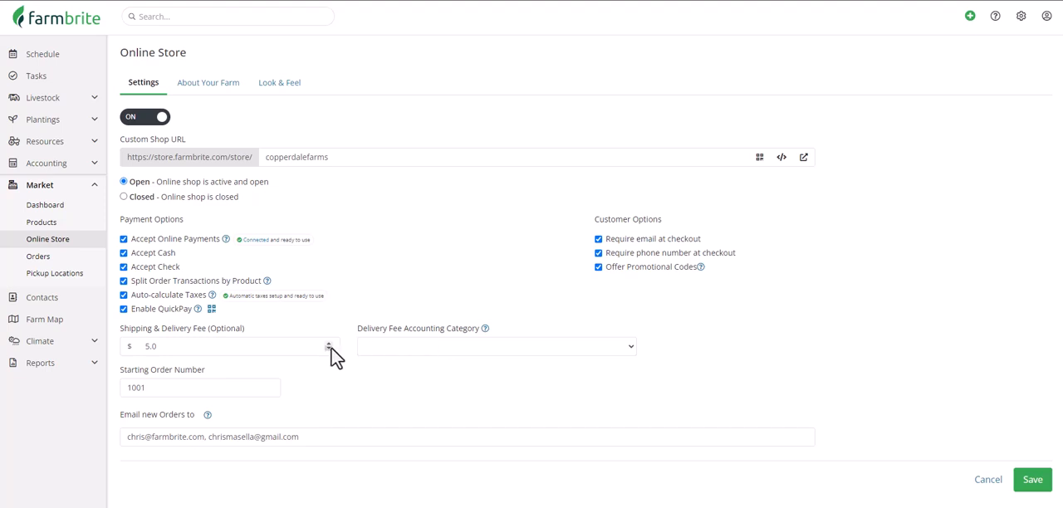
Step: Set the online store's Delivery Fee Accounting Category to Shipping and Delivery and save the settings
left_click(513, 348)
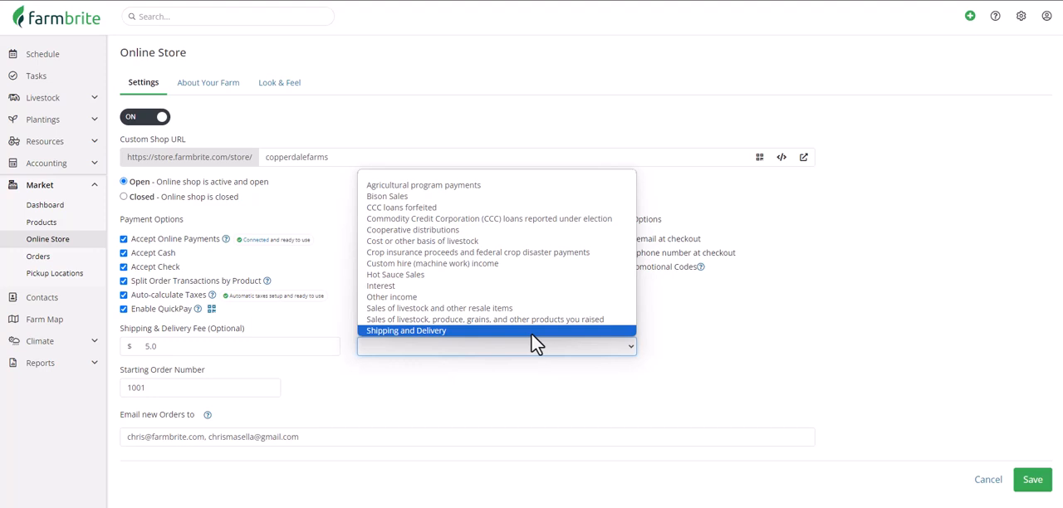
left_click(532, 334)
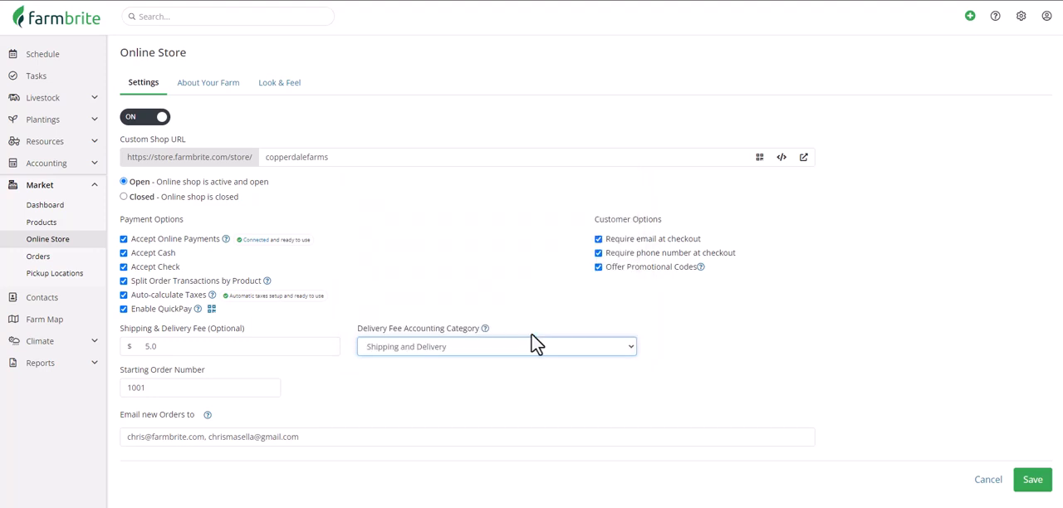
left_click(1030, 482)
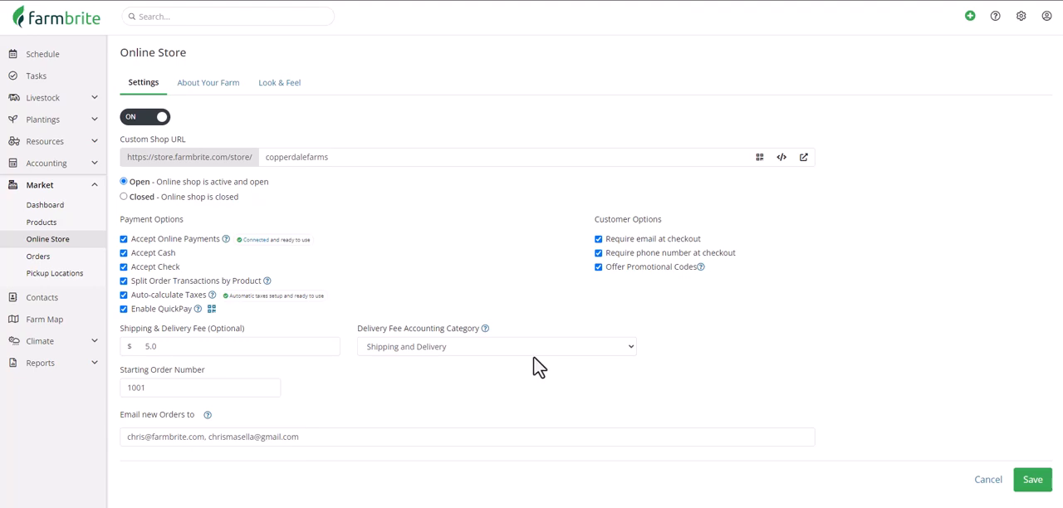
Step: Set the accounting category of the Spicy Dill Pickle Hot Sauce product to Hot Sauce Sales and save it
left_click(73, 222)
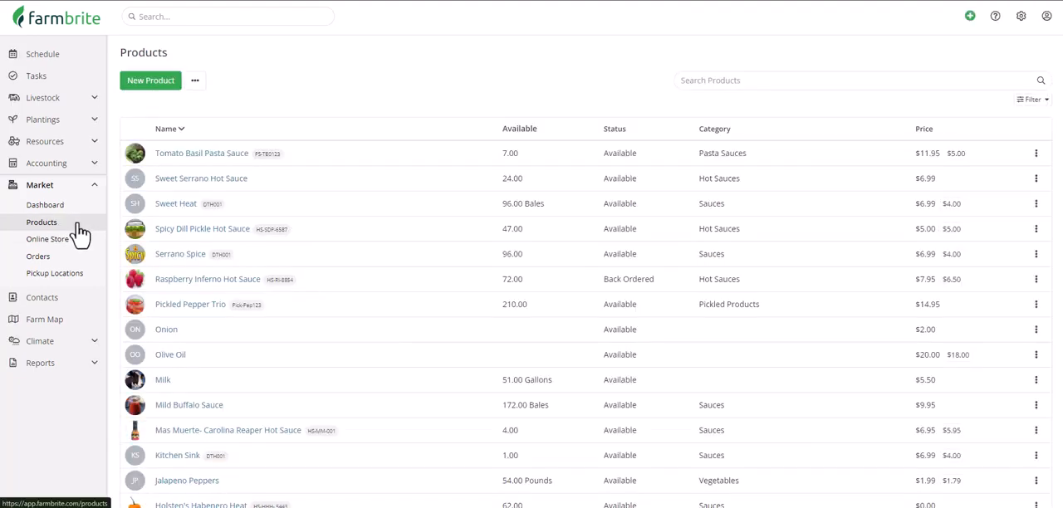
left_click(184, 240)
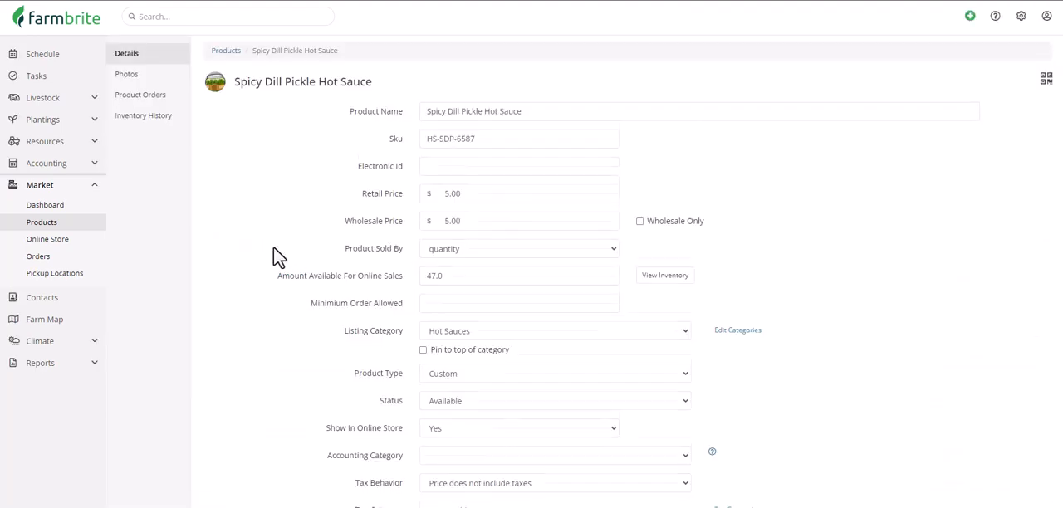
scroll(273, 246, "down", 3)
left_click(531, 236)
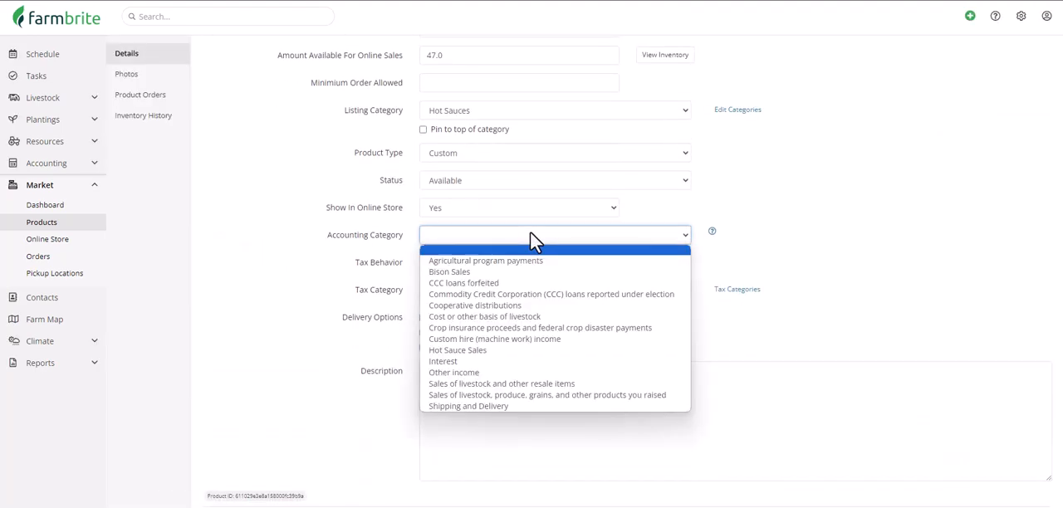
left_click(527, 350)
scroll(532, 361, "down", 1)
left_click(1036, 490)
Step: Set the accounting category of the Ground Bison product to Bison Sales and save it
scroll(1030, 482, "down", 3)
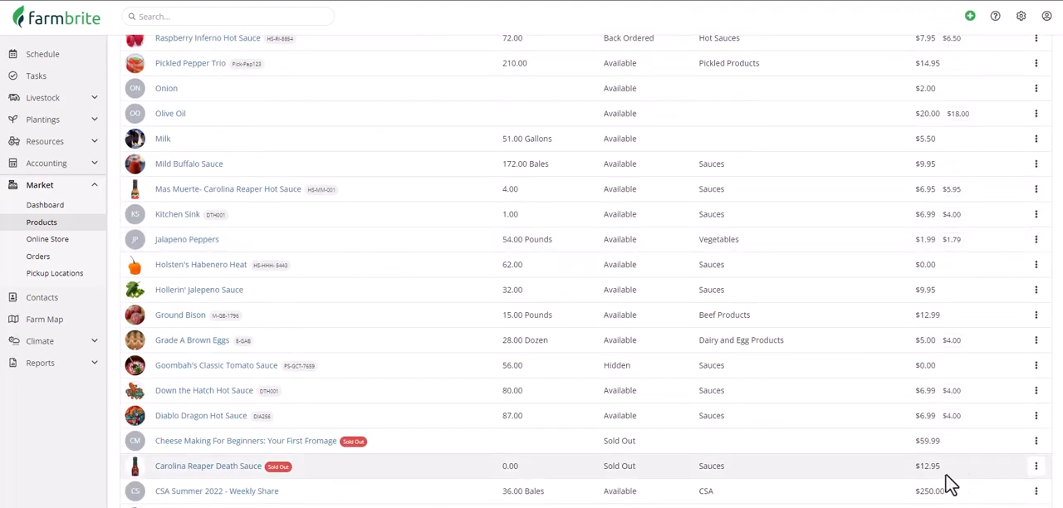
left_click(196, 316)
scroll(415, 382, "down", 2)
left_click(460, 372)
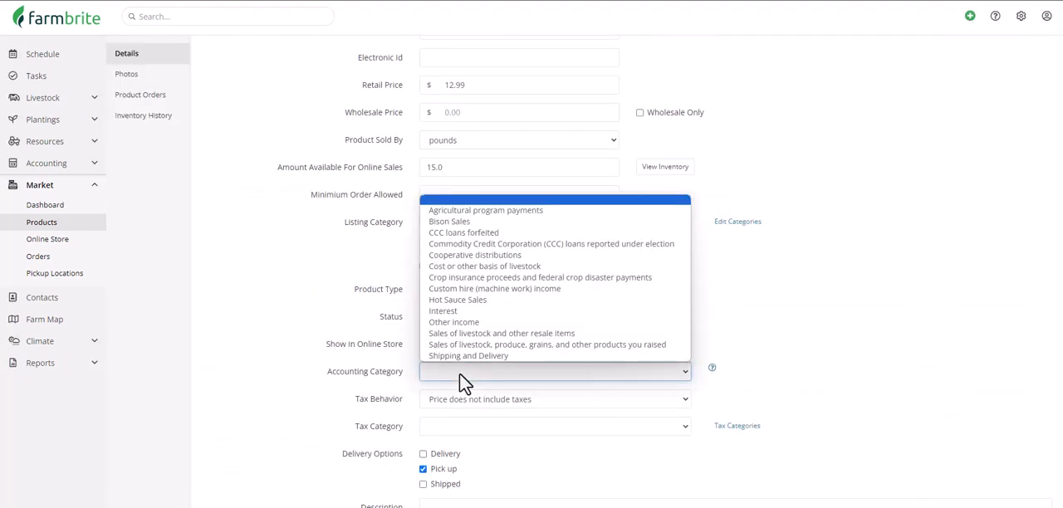
left_click(541, 222)
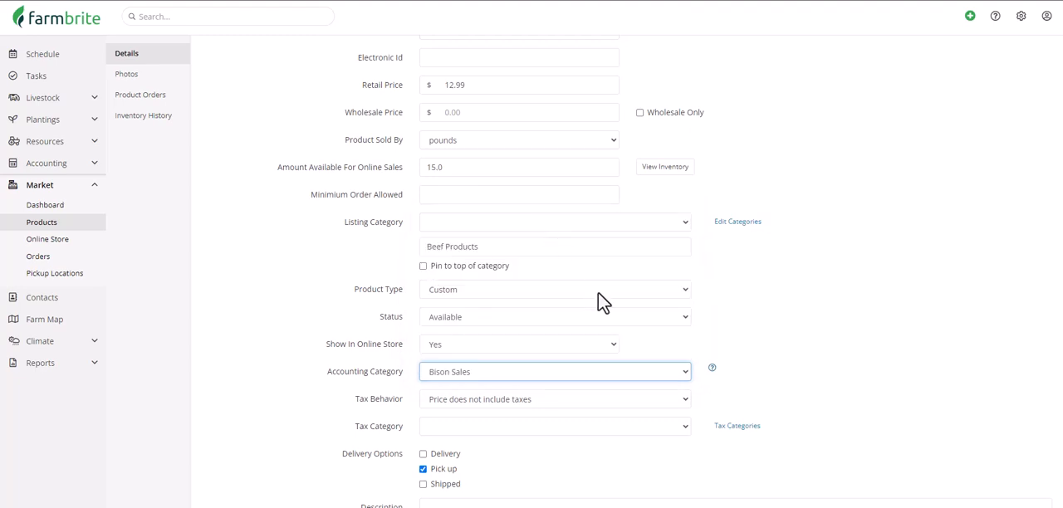
scroll(588, 282, "down", 3)
left_click(1039, 479)
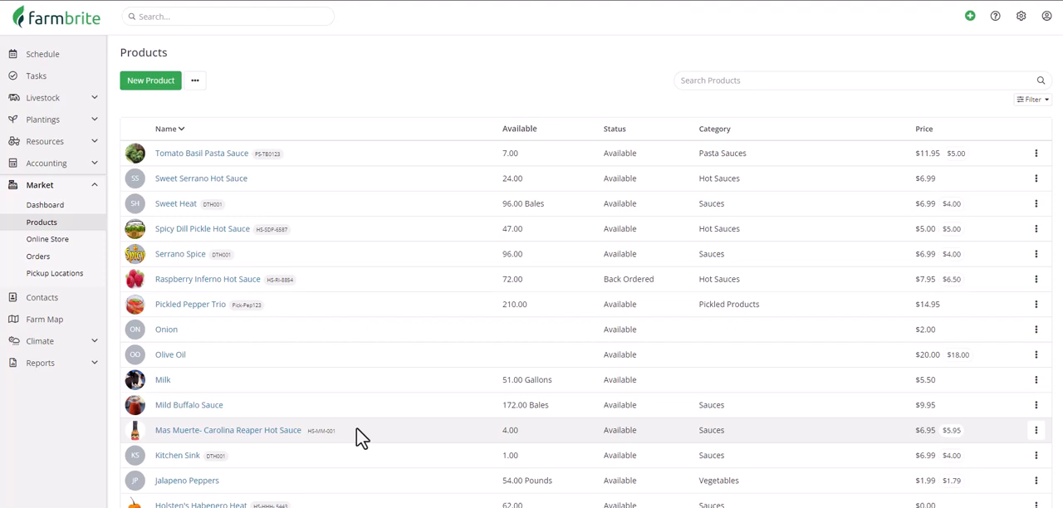
Step: Create a new market order with the Springfield Butchers Inc contact as the customer
left_click(40, 258)
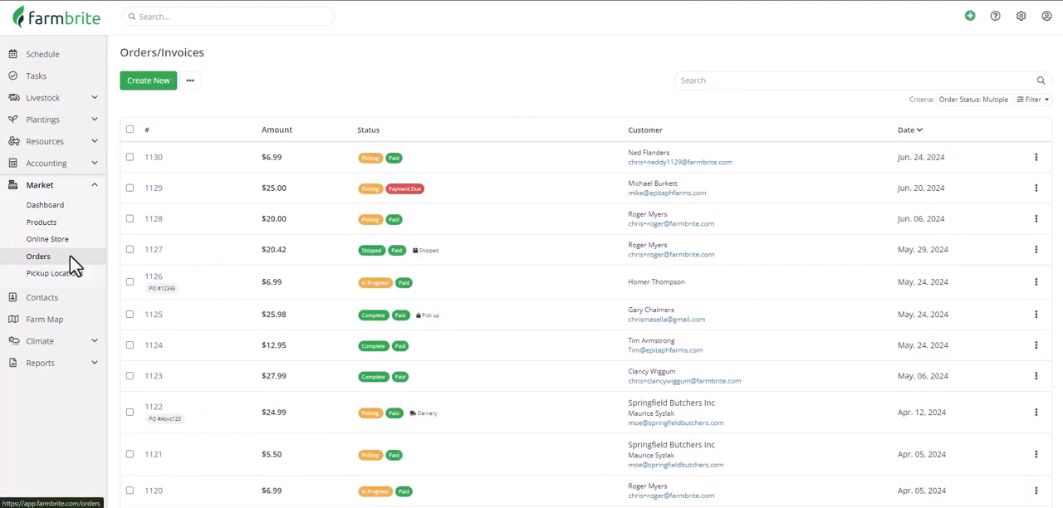
left_click(148, 81)
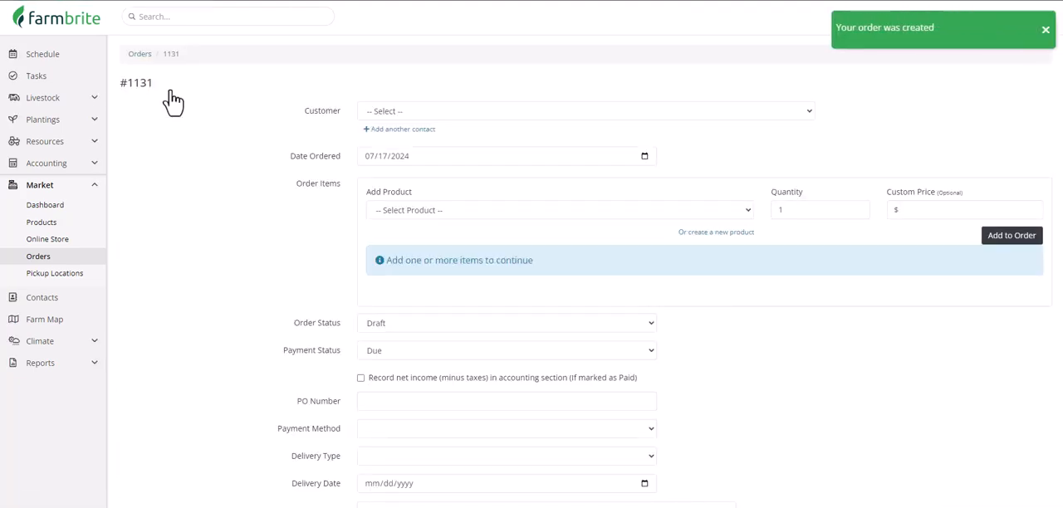
left_click(416, 114)
left_click(432, 150)
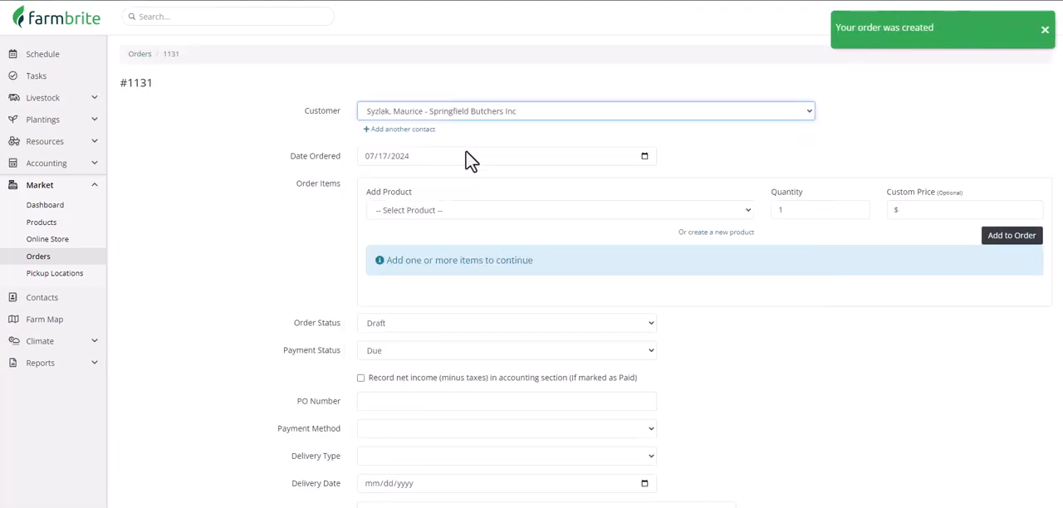
Step: Add one Ground Bison and one Spicy Dill Pickle Hot Sauce to the order
left_click(494, 207)
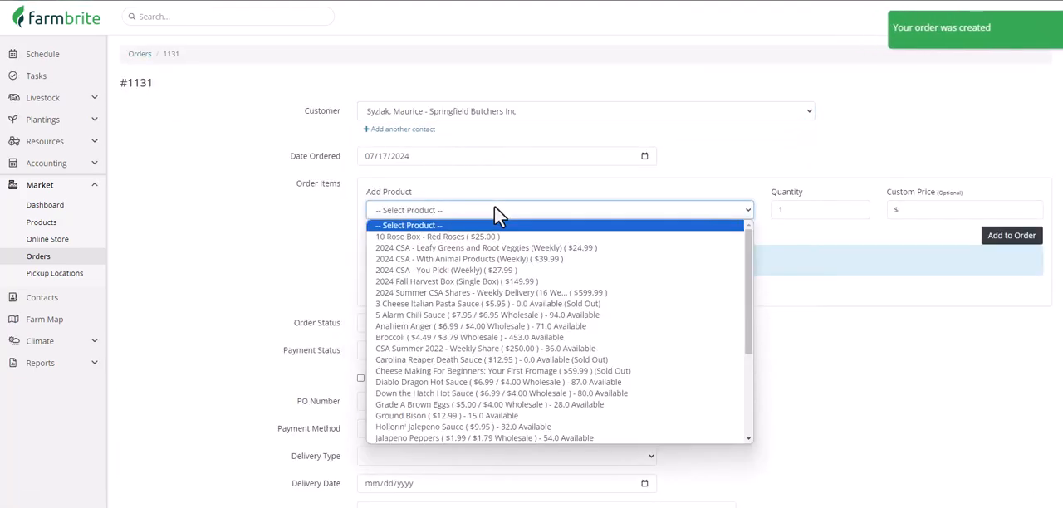
left_click(517, 415)
left_click(1007, 238)
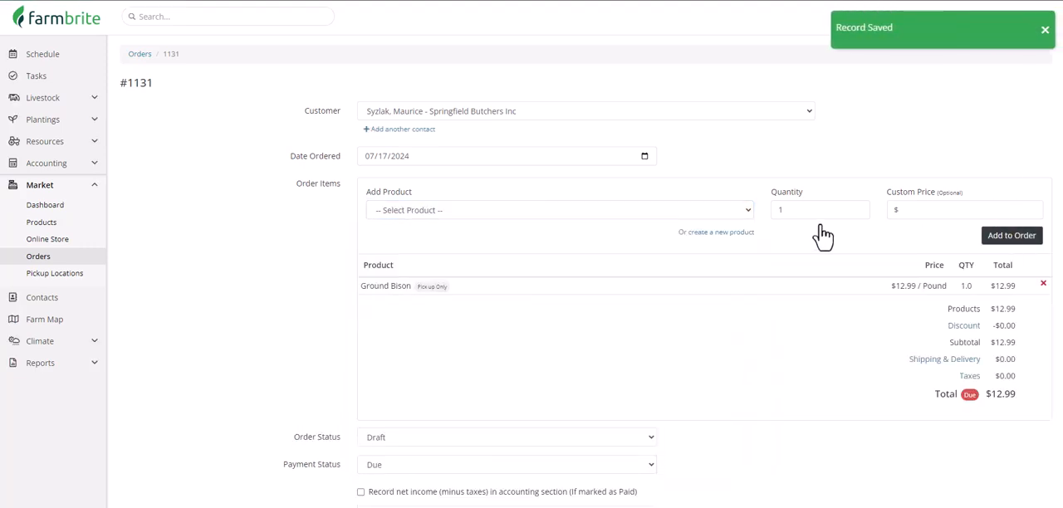
left_click(731, 210)
scroll(715, 316, "down", 5)
left_click(695, 404)
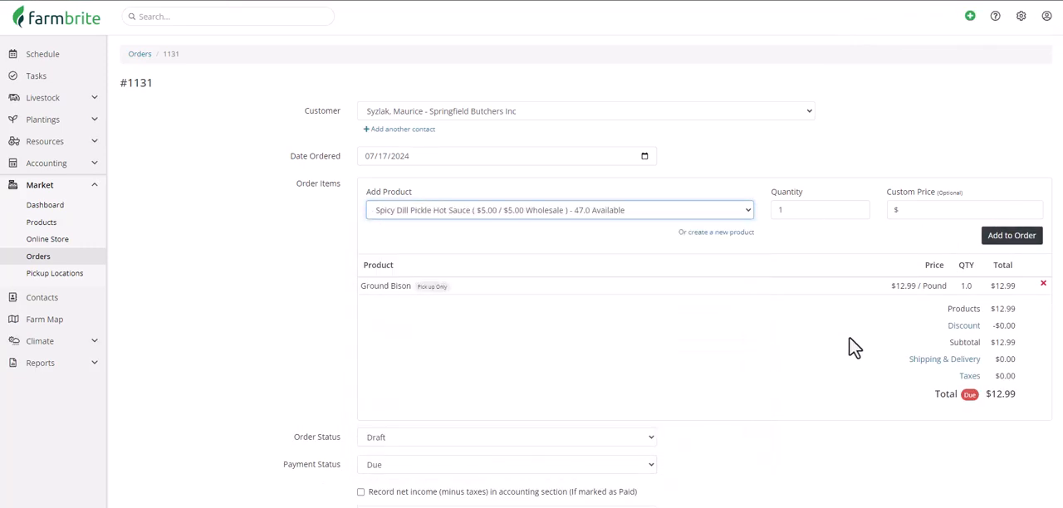
left_click(1004, 242)
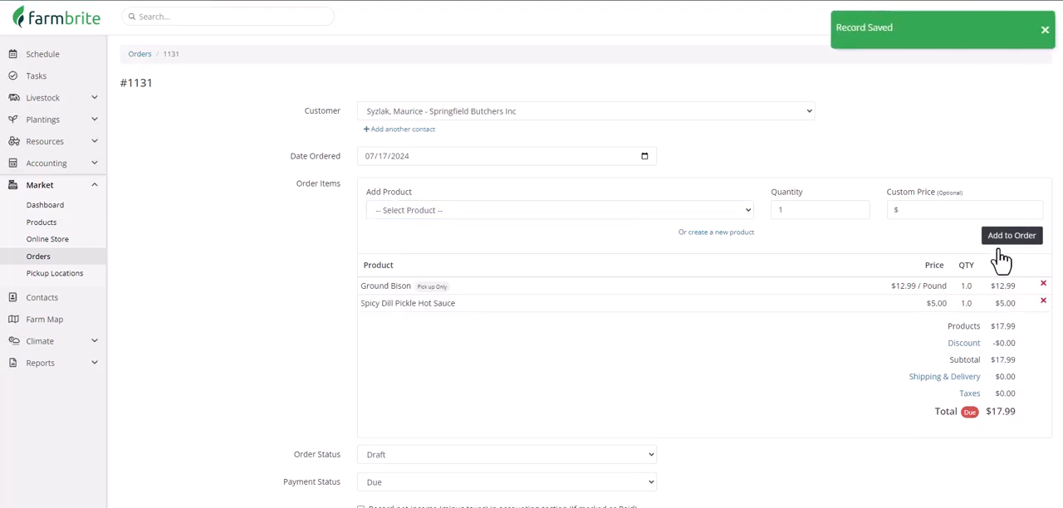
Step: Add Broccoli to the order with a quantity of 3
left_click(746, 213)
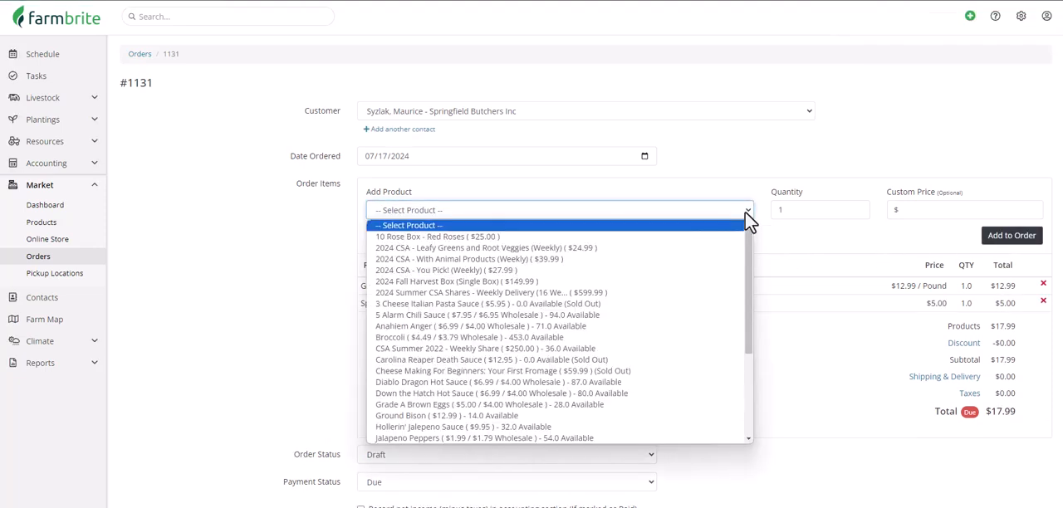
left_click(699, 337)
left_click(810, 212)
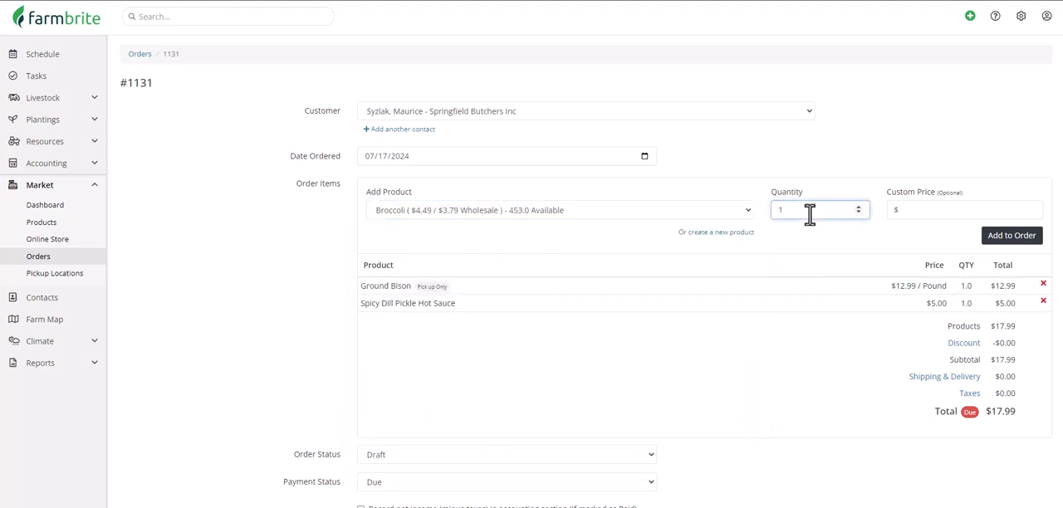
left_click(994, 236)
Step: Add a shipping and delivery cost of $10 to the order
left_click(922, 396)
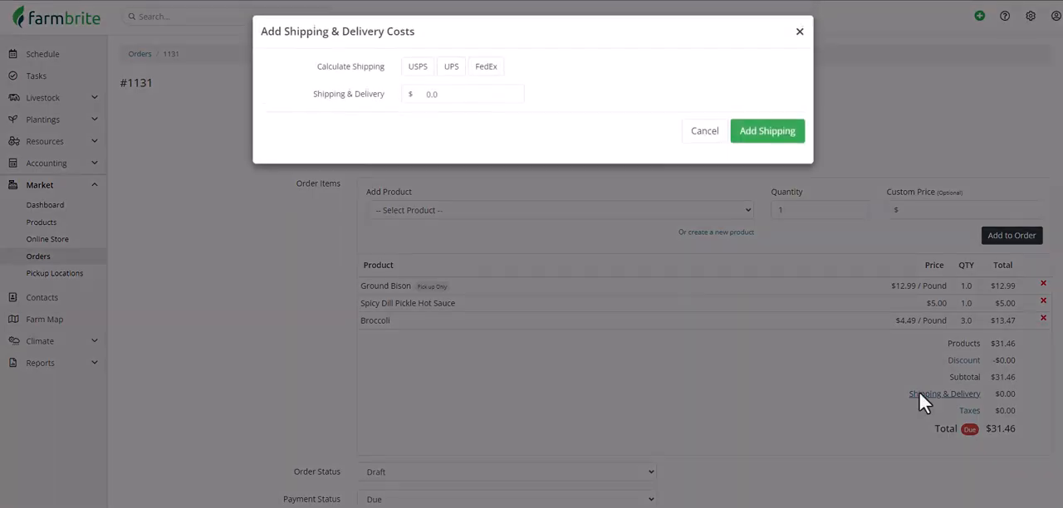
double_click(460, 90)
type("10")
left_click(739, 137)
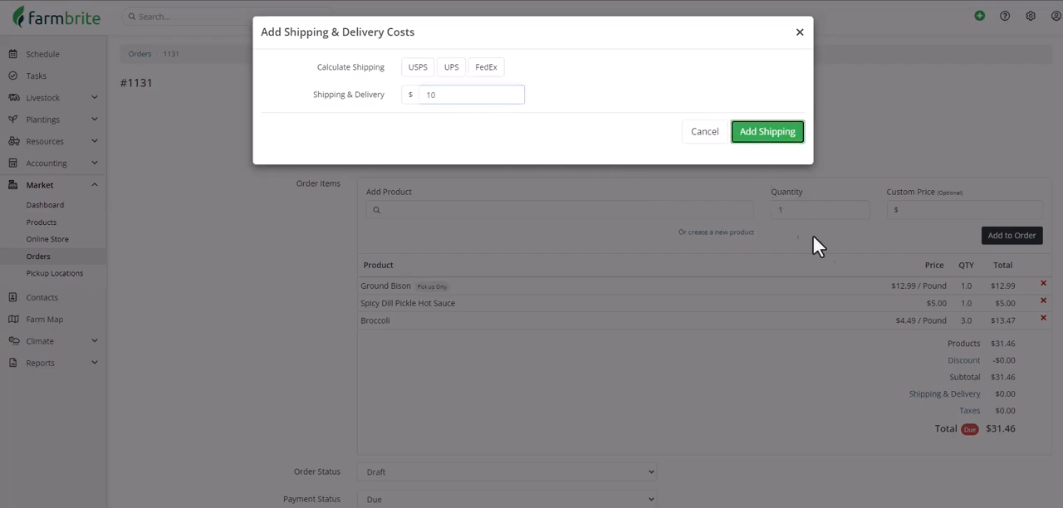
Step: Set the order status to Delivered and the payment status to Paid
scroll(818, 249, "down", 3)
left_click(582, 250)
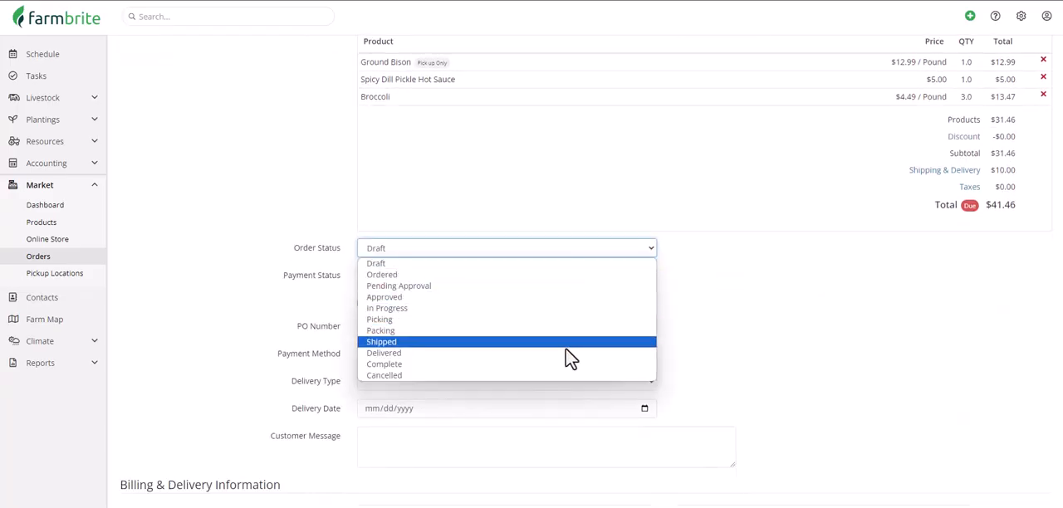
left_click(566, 349)
left_click(564, 277)
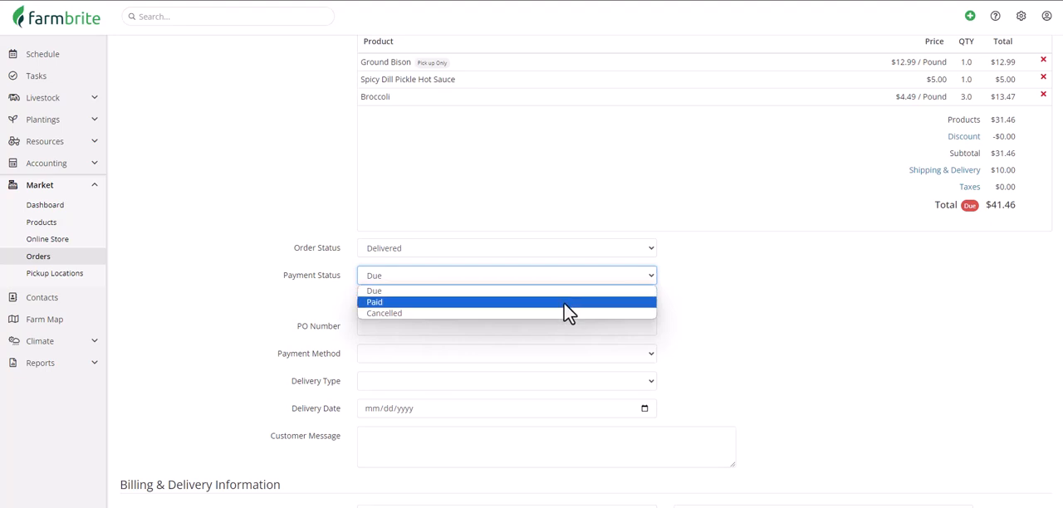
left_click(564, 303)
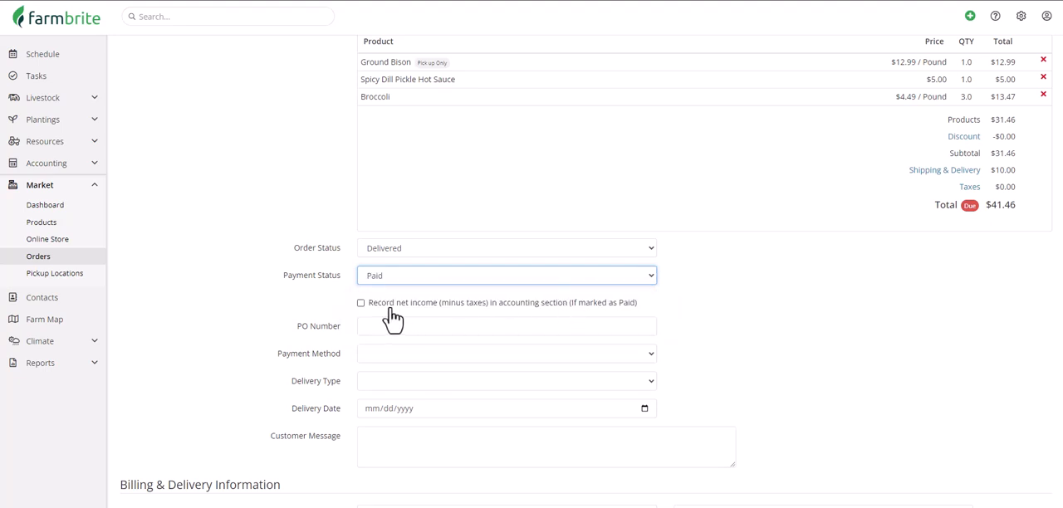
Step: Enable recording the order's net income in accounting, check the Default Accounting Category options without choosing one, and save the order
left_click(361, 304)
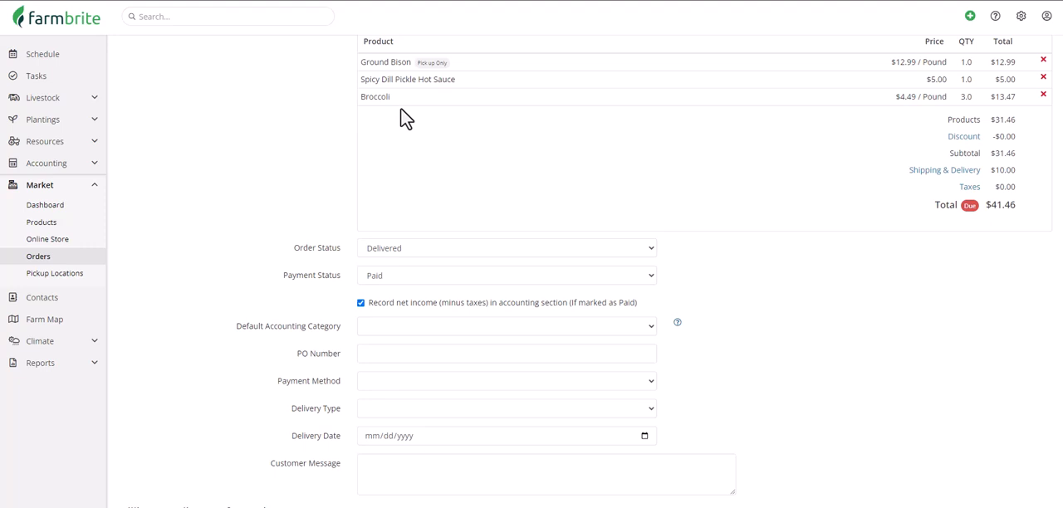
left_click(440, 328)
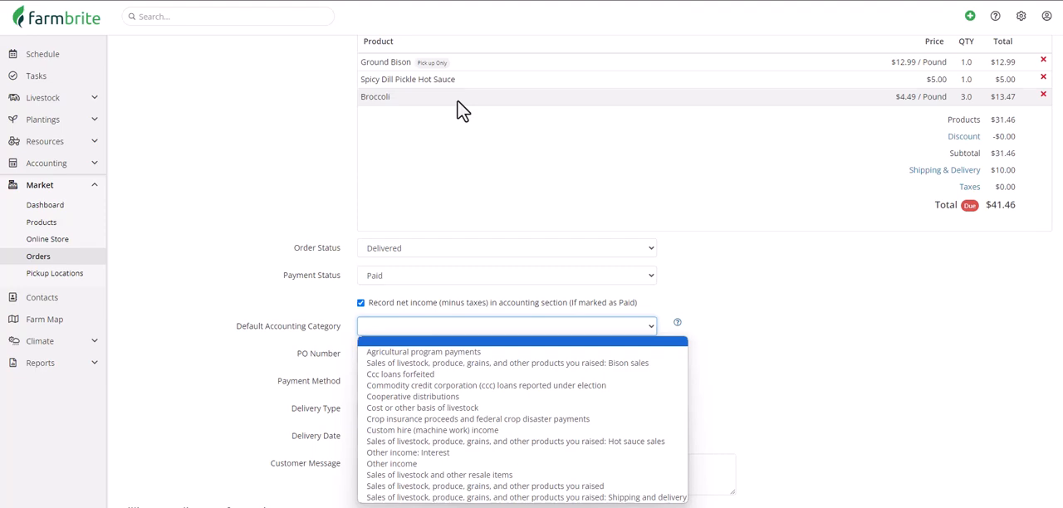
scroll(715, 328, "down", 2)
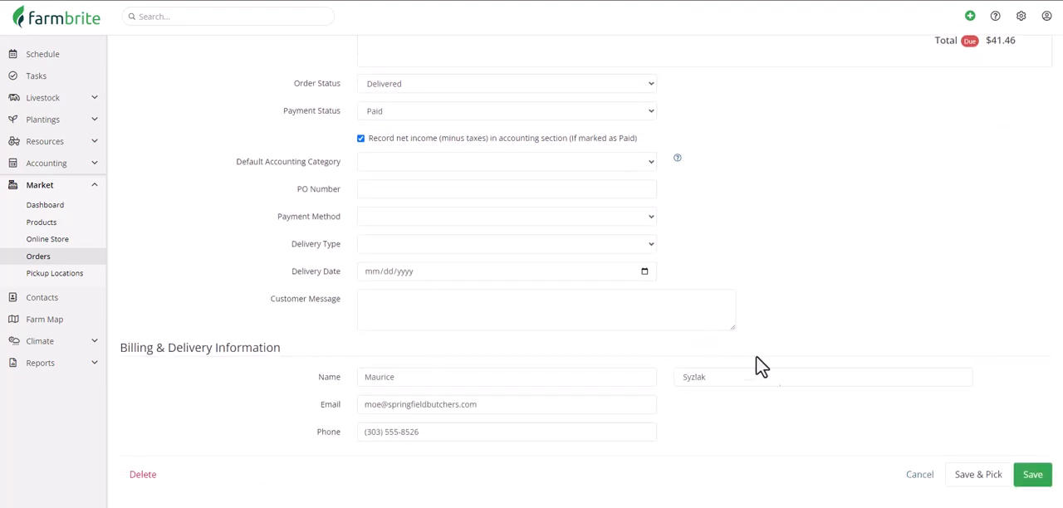
left_click(1030, 475)
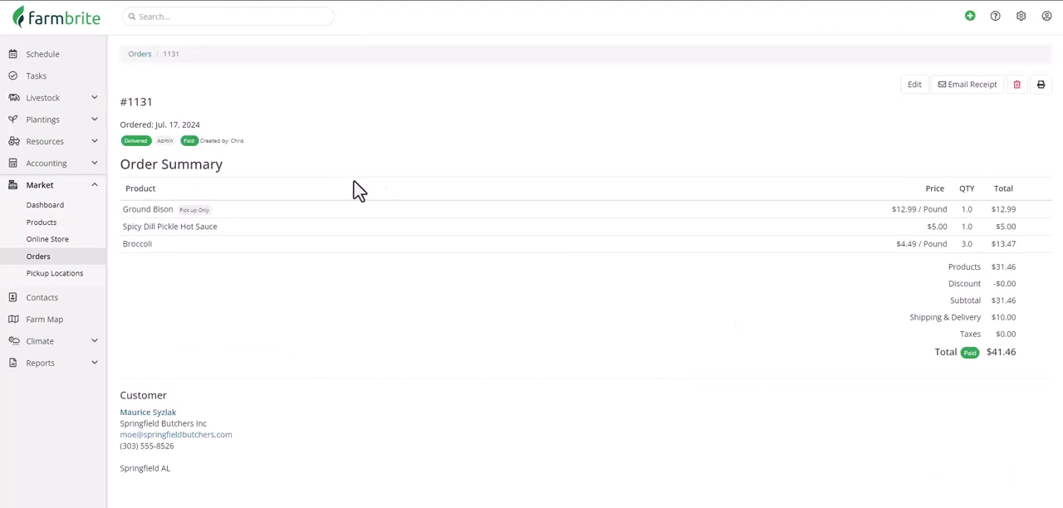
Step: Open the newest order's income transaction in accounting, review the category options for its Broccoli split, and update the split
left_click(83, 166)
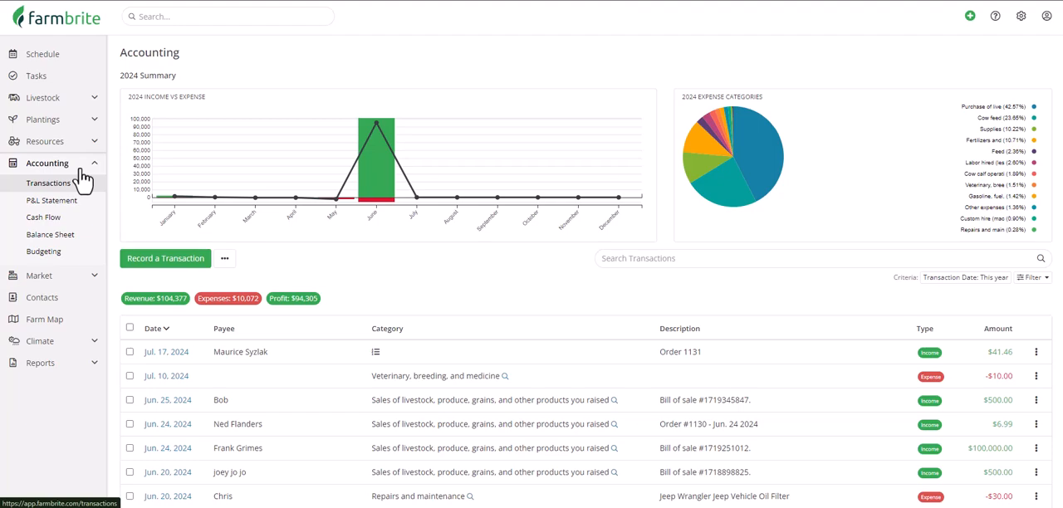
left_click(162, 356)
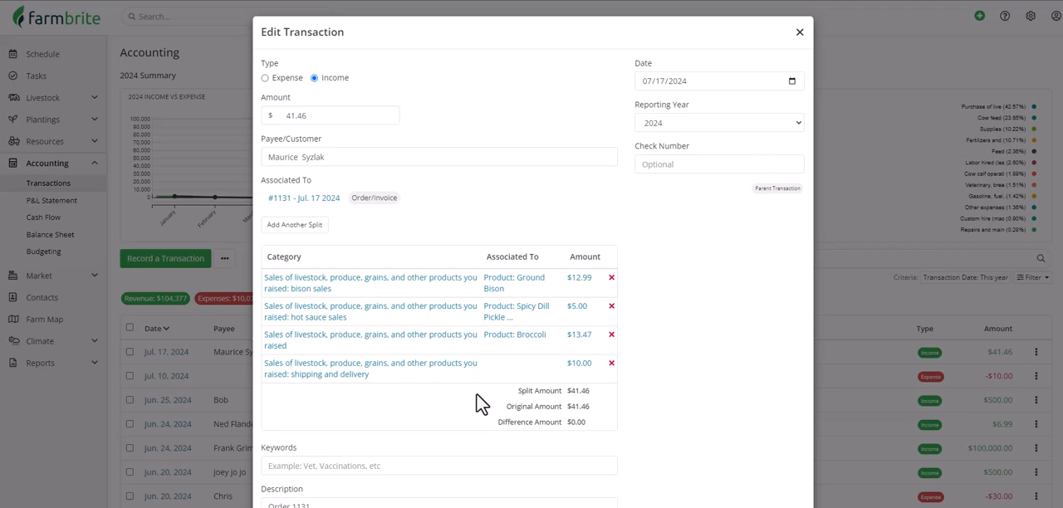
left_click(460, 343)
left_click(515, 200)
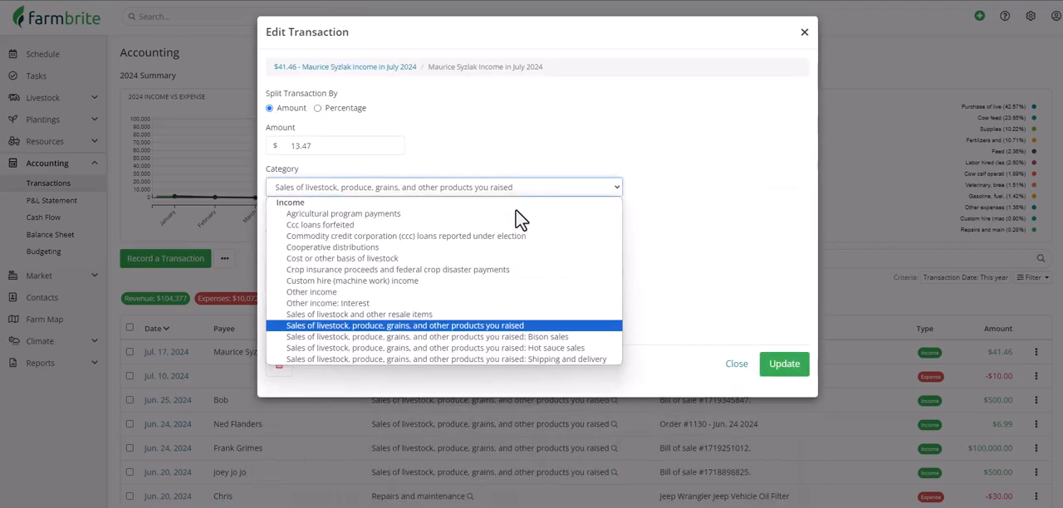
left_click(523, 297)
left_click(784, 364)
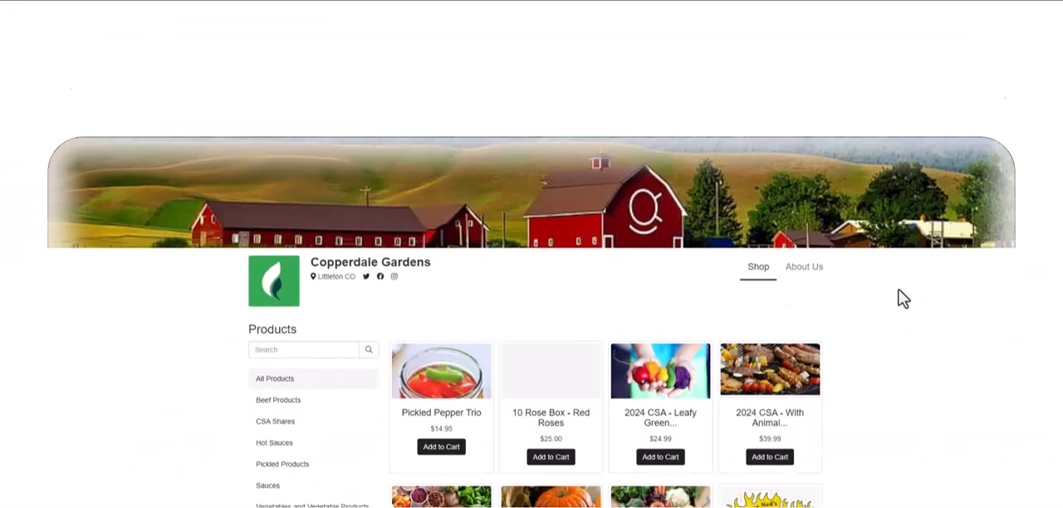
Step: Switch to the Copperdale Gardens online store and add the Spicy Dill Pickle Hot Sauce to the cart
scroll(935, 224, "down", 7)
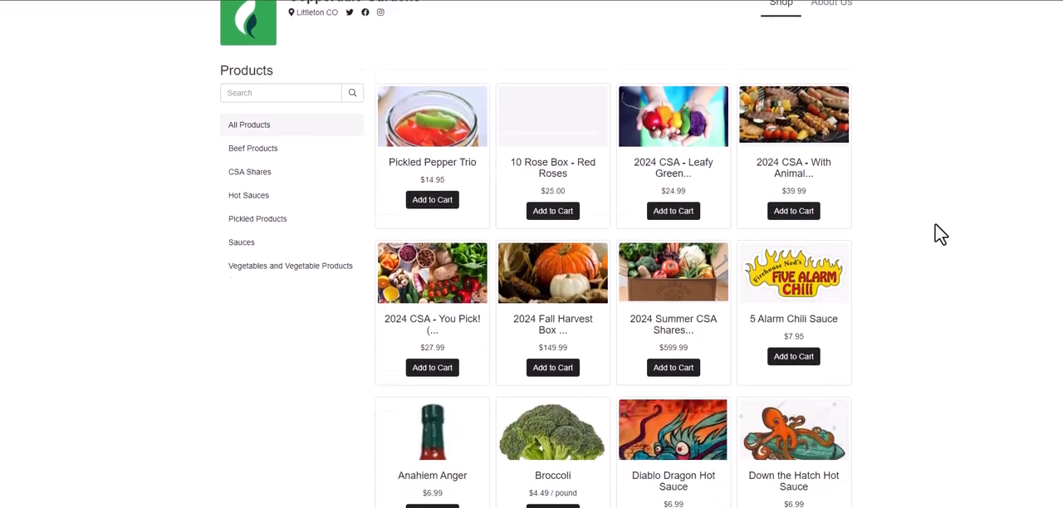
scroll(935, 223, "down", 1)
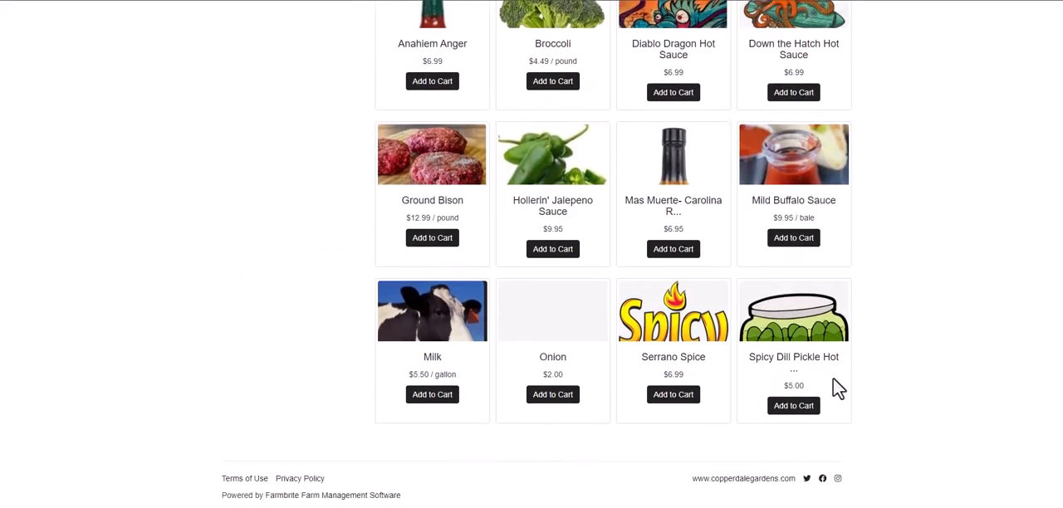
left_click(799, 408)
Step: Choose the Delivery option with $5.00 added to the purchase and proceed to checkout
left_click(810, 382)
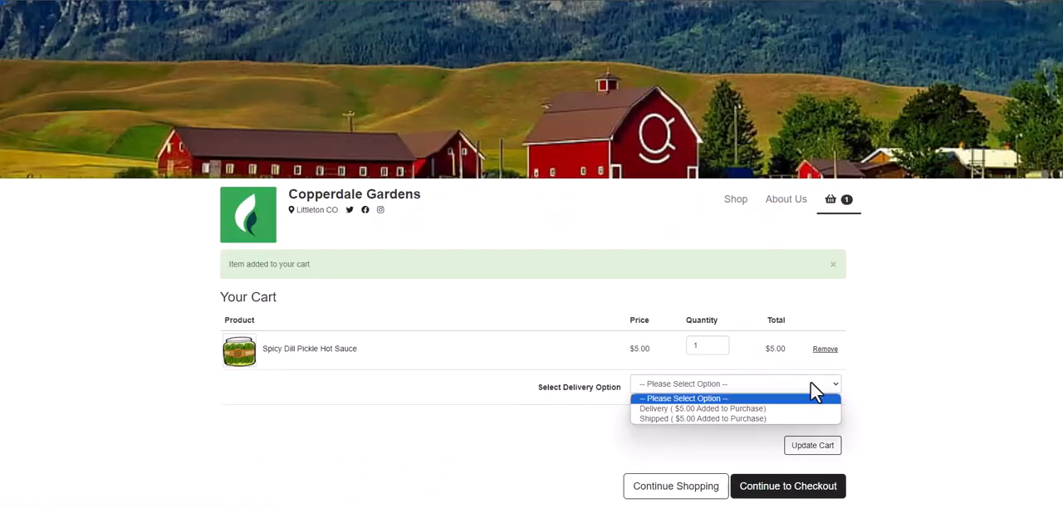
left_click(811, 408)
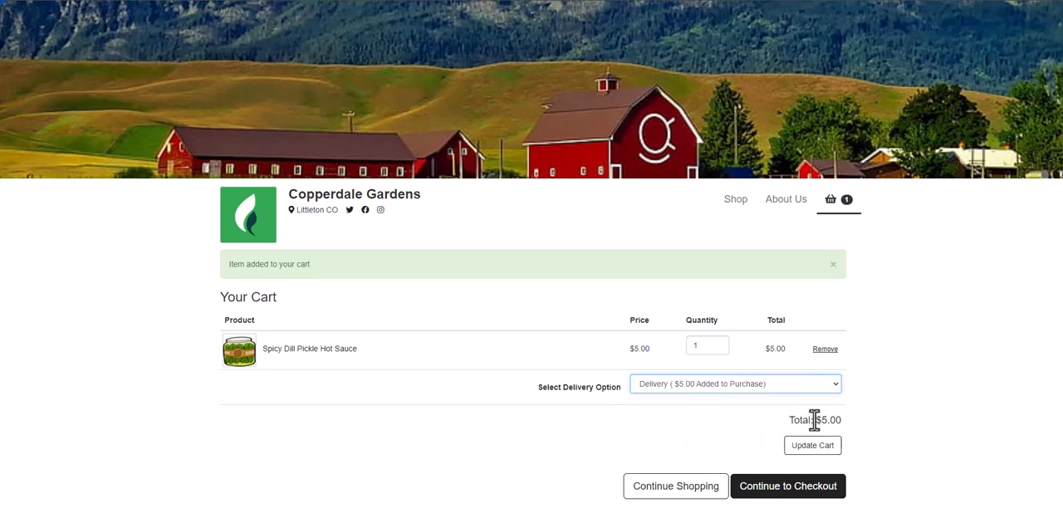
left_click(818, 479)
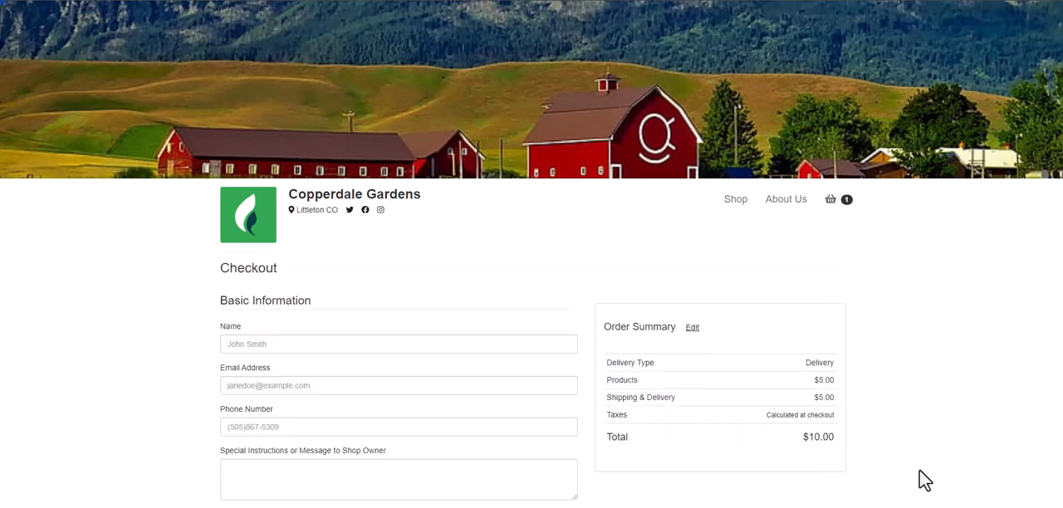
Step: Enter the customer's name, email address and phone number, plus the message "Make that sauce hot!" for the shop owner
left_click(488, 344)
type("John Frink")
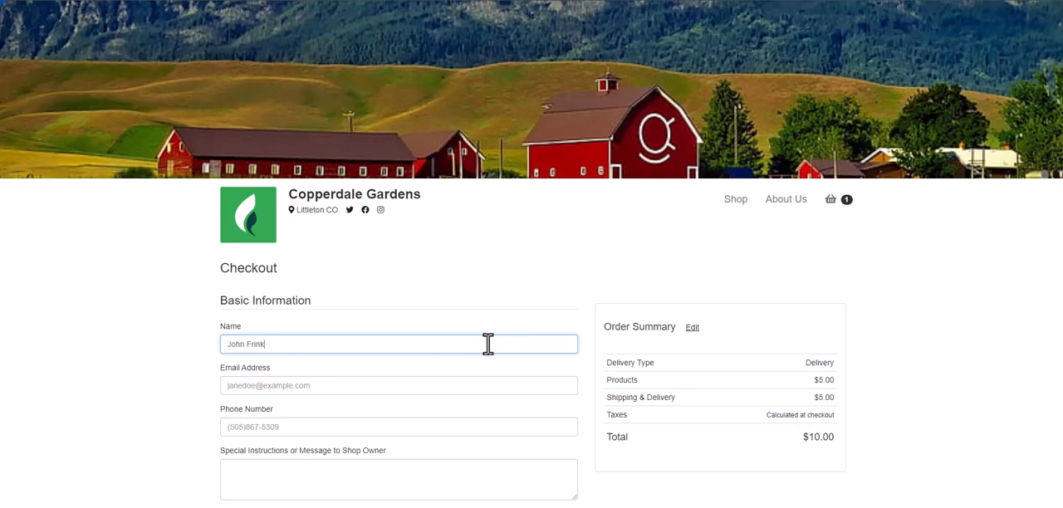
left_click(488, 385)
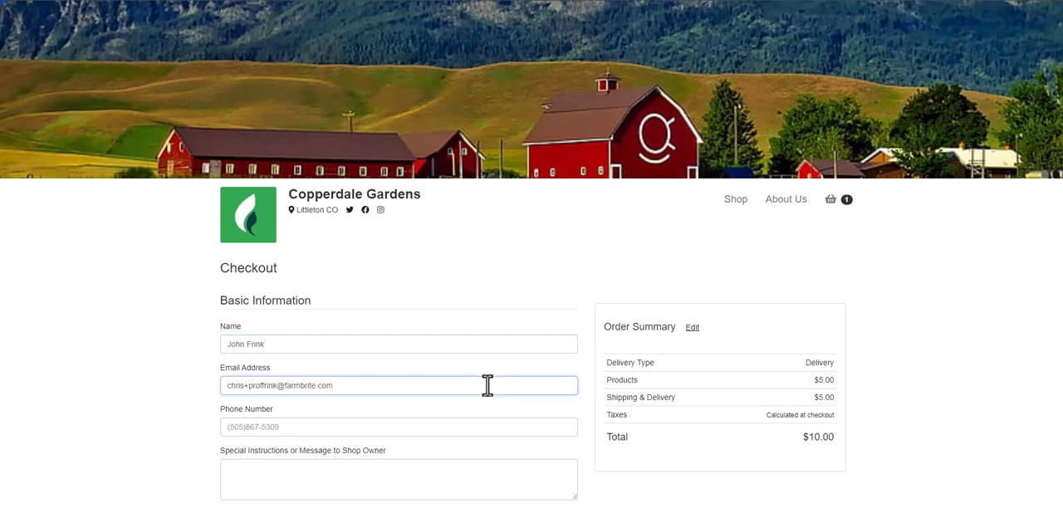
scroll(488, 385, "down", 3)
left_click(445, 146)
type("3035555555")
key("Tab")
type("Make that sauce hot!")
Step: Fill in the customer's delivery address and place the order with Cash as the payment method
left_click(433, 294)
type("742 Evergreen Terrace")
key("Tab")
type("Springfield")
key("Tab")
type("co")
key("Tab")
type("80301")
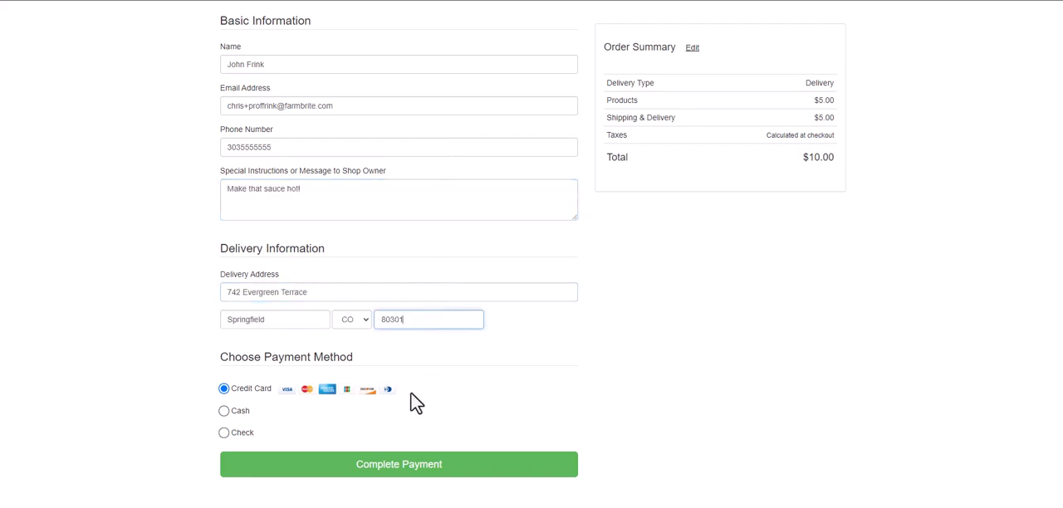
left_click(411, 393)
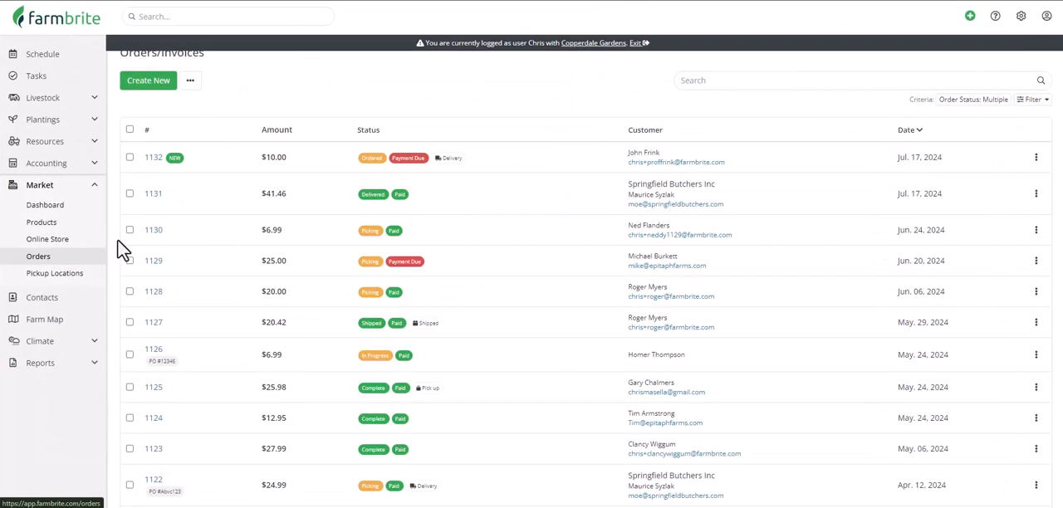
Step: In Farmbrite, open the new online order, set its payment status to Paid, and record its net income in accounting
left_click(152, 163)
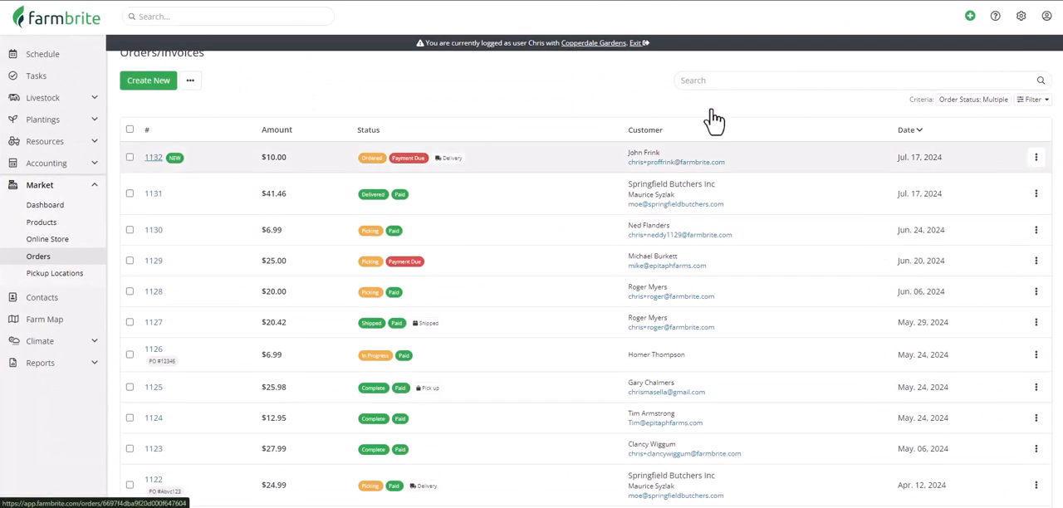
scroll(854, 107, "down", 5)
left_click(645, 195)
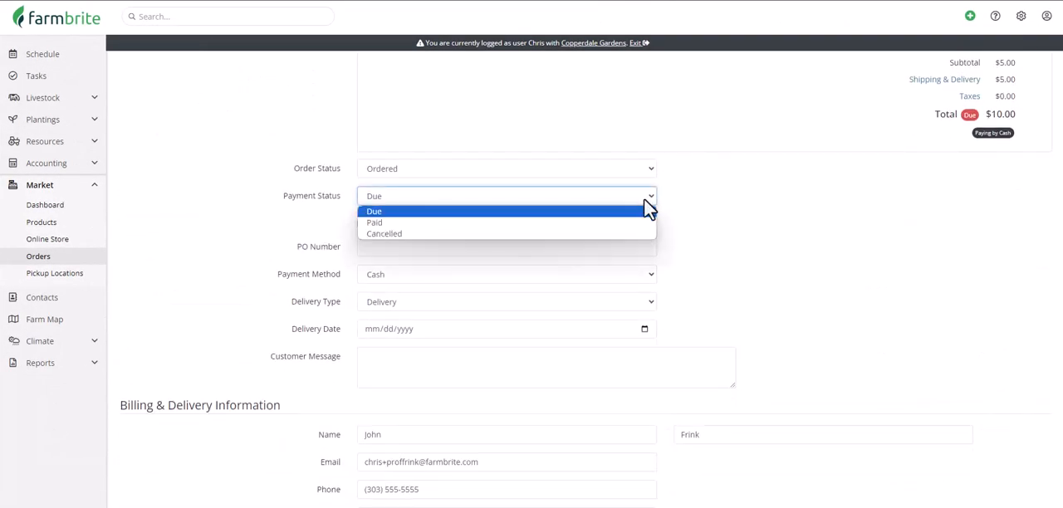
left_click(638, 223)
left_click(635, 224)
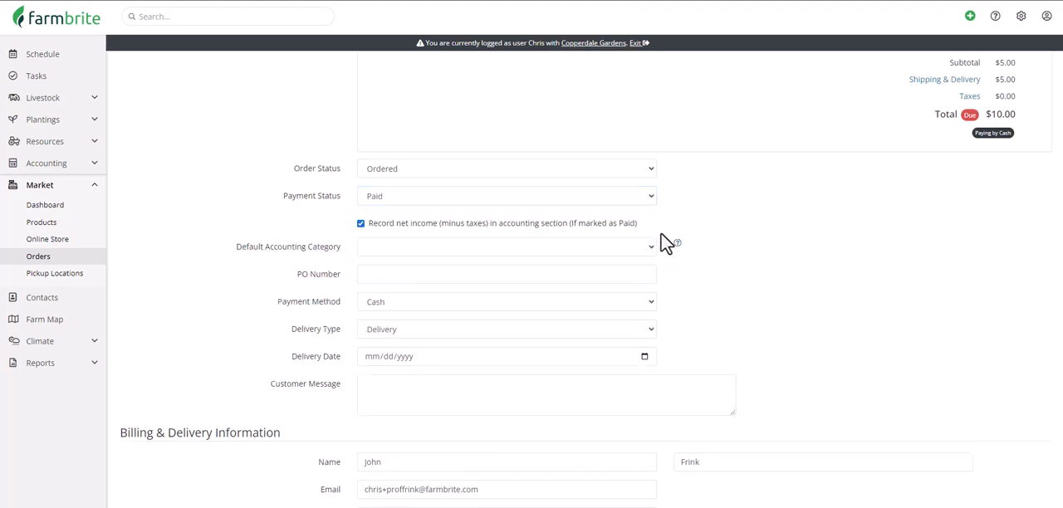
scroll(729, 261, "down", 4)
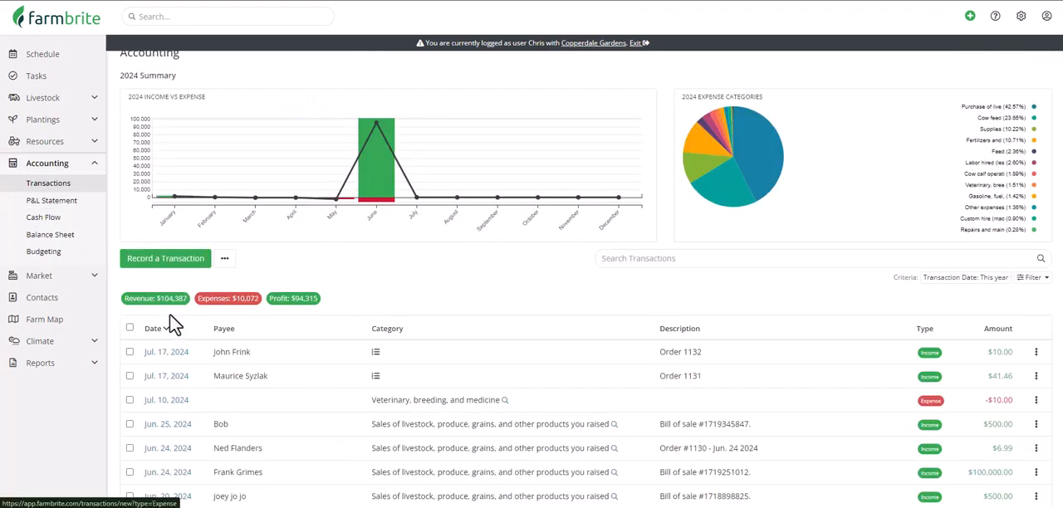
Step: Open the online order's income transaction to examine its splits, and view the Profit and Loss Statement by category
left_click(178, 354)
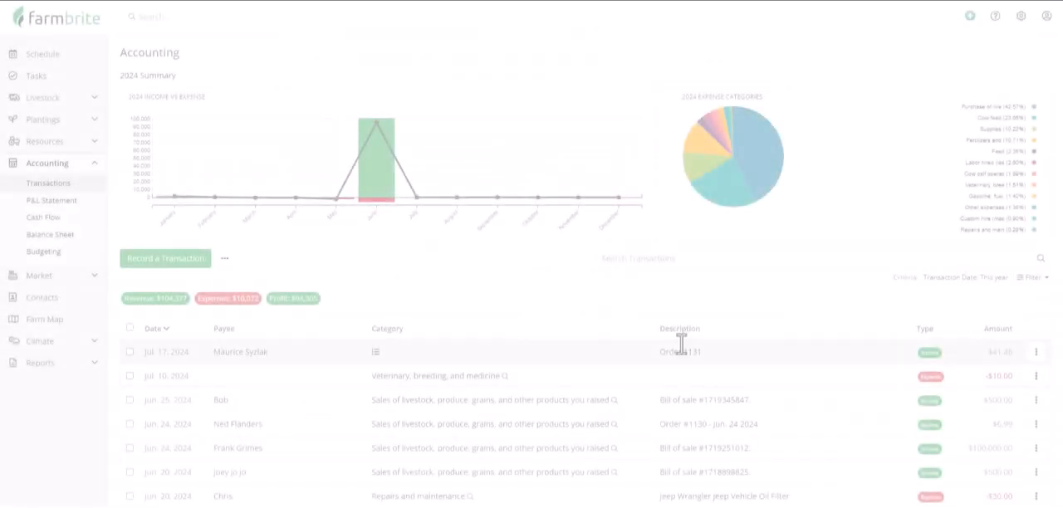
left_click(33, 202)
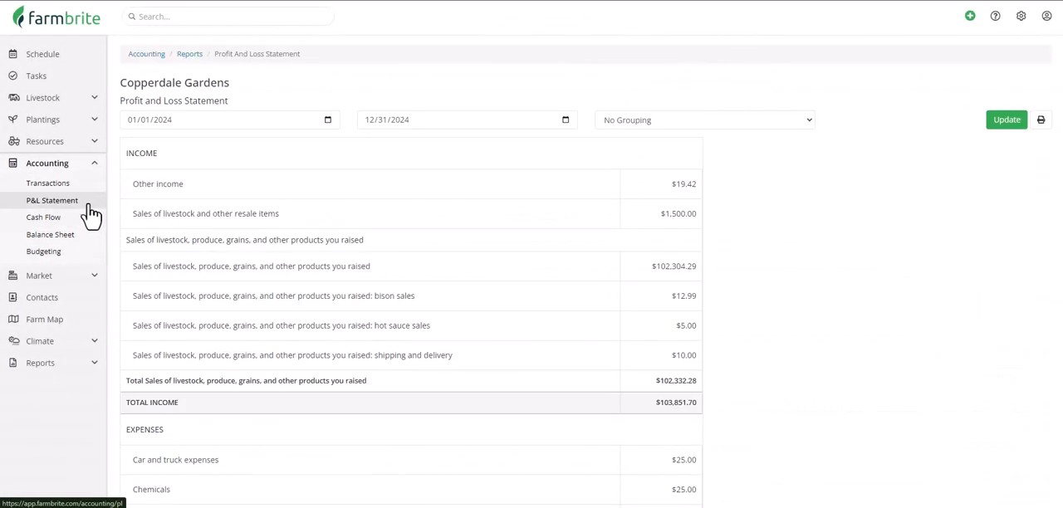